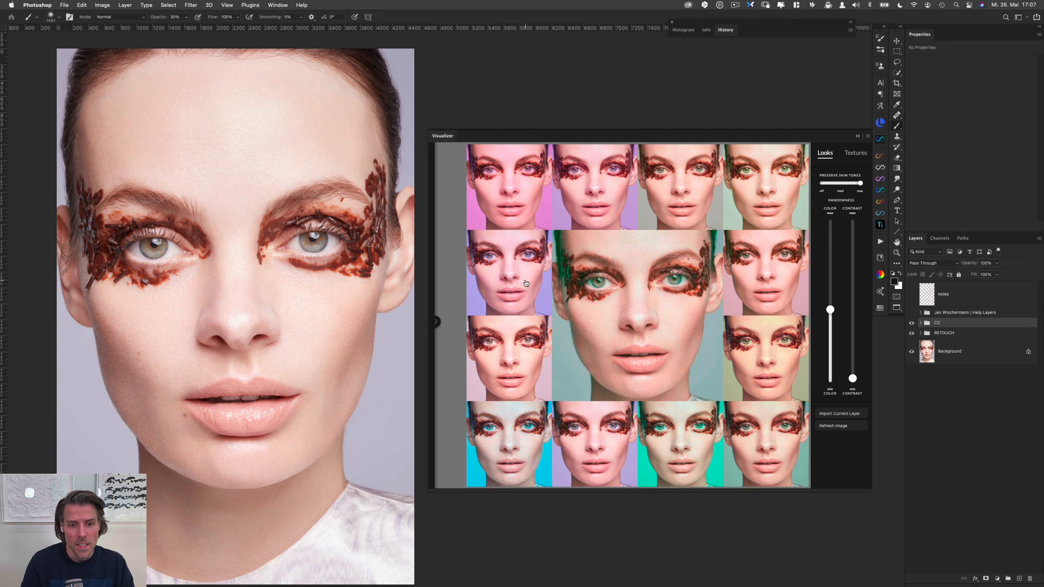
Load the saved Untitled Favourite look in the Visualizer and apply its central look to the portrait as a new layer
{"action": "left_click", "coordinate": [436, 322]}
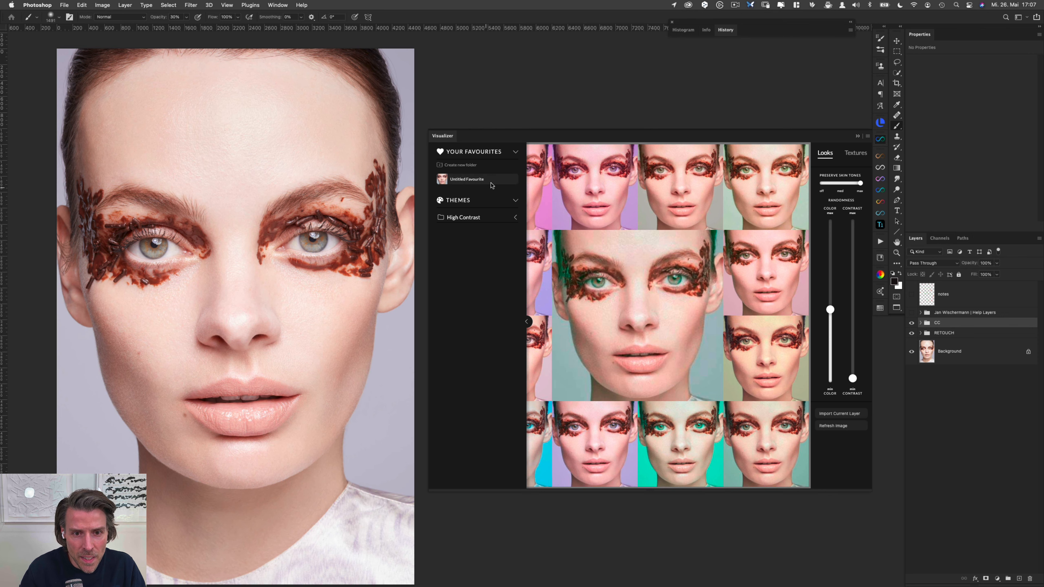
{"action": "mouse_move", "coordinate": [478, 183]}
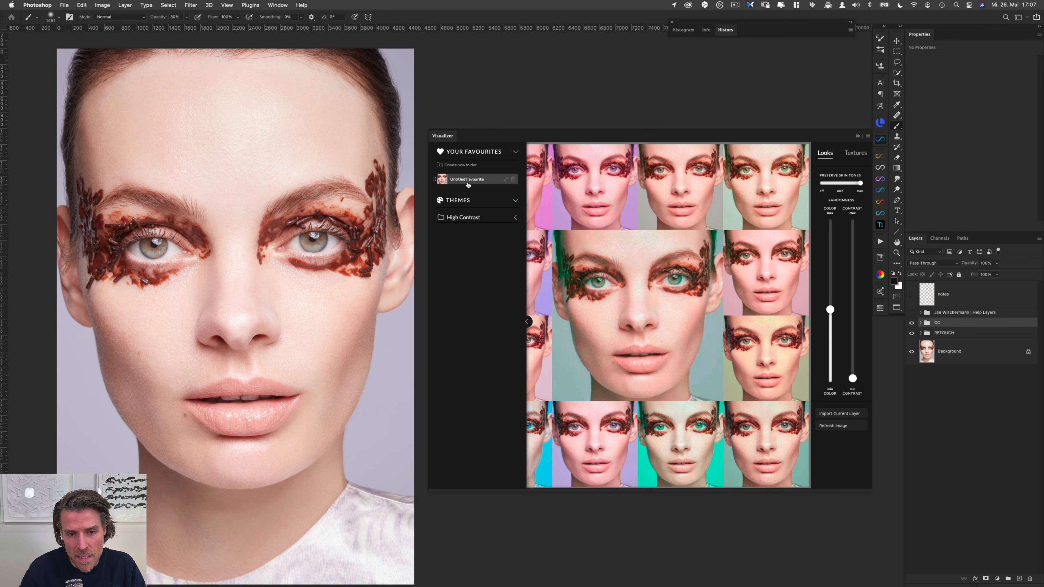
{"action": "left_click", "coordinate": [482, 182]}
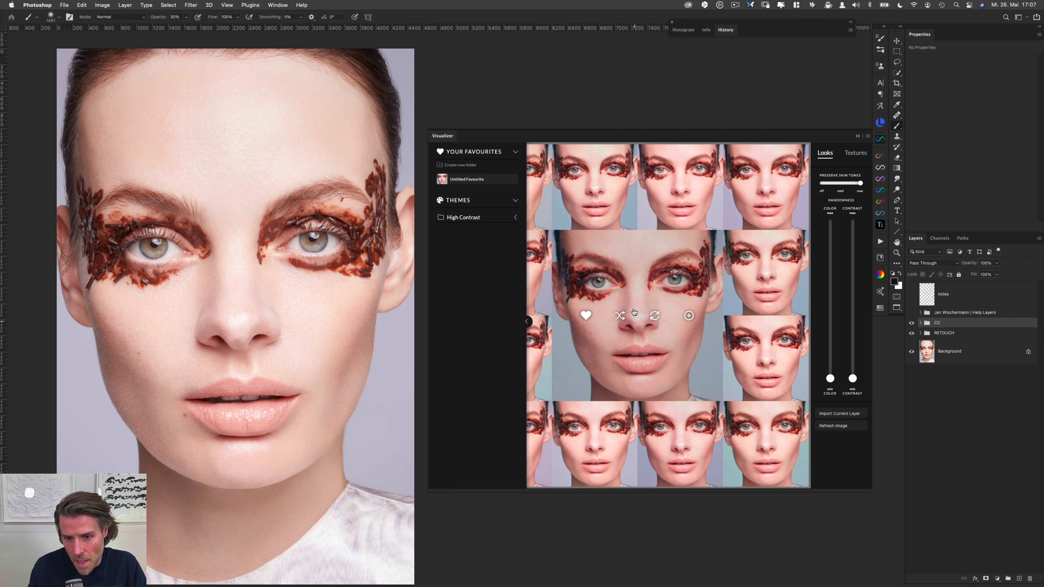
{"action": "left_click", "coordinate": [526, 321]}
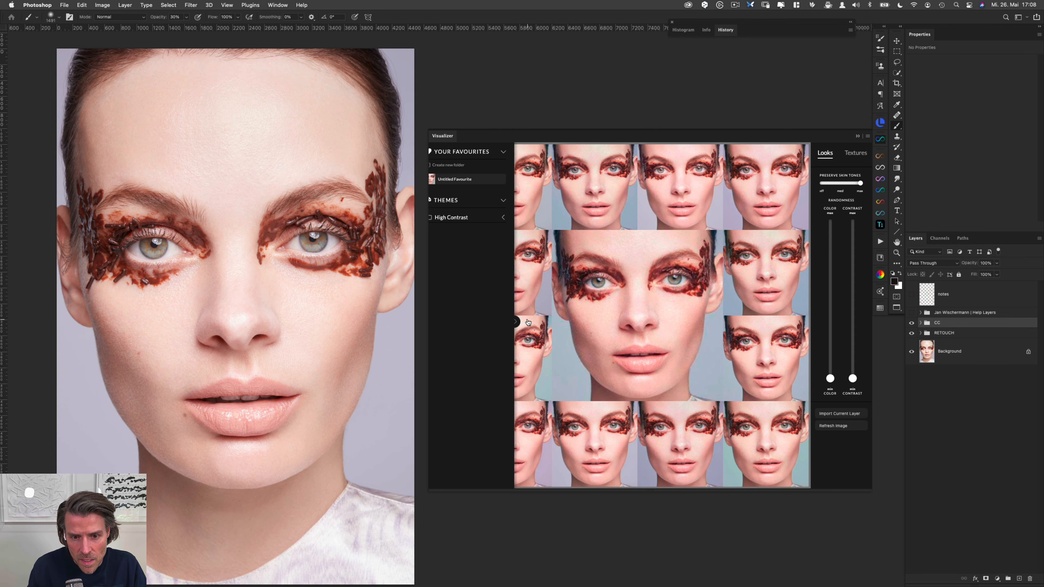
{"action": "mouse_move", "coordinate": [694, 315]}
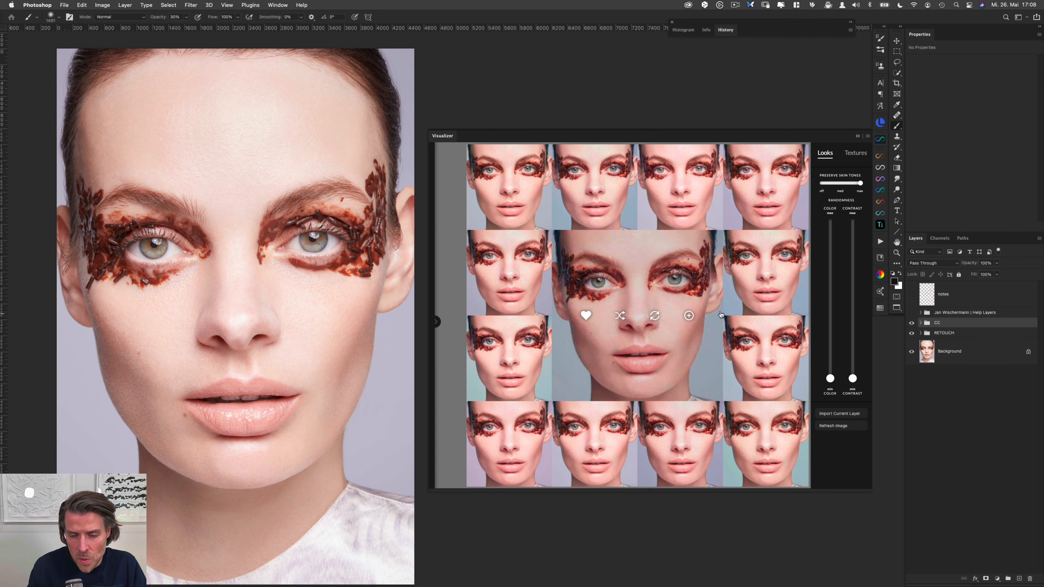
{"action": "left_click", "coordinate": [689, 316]}
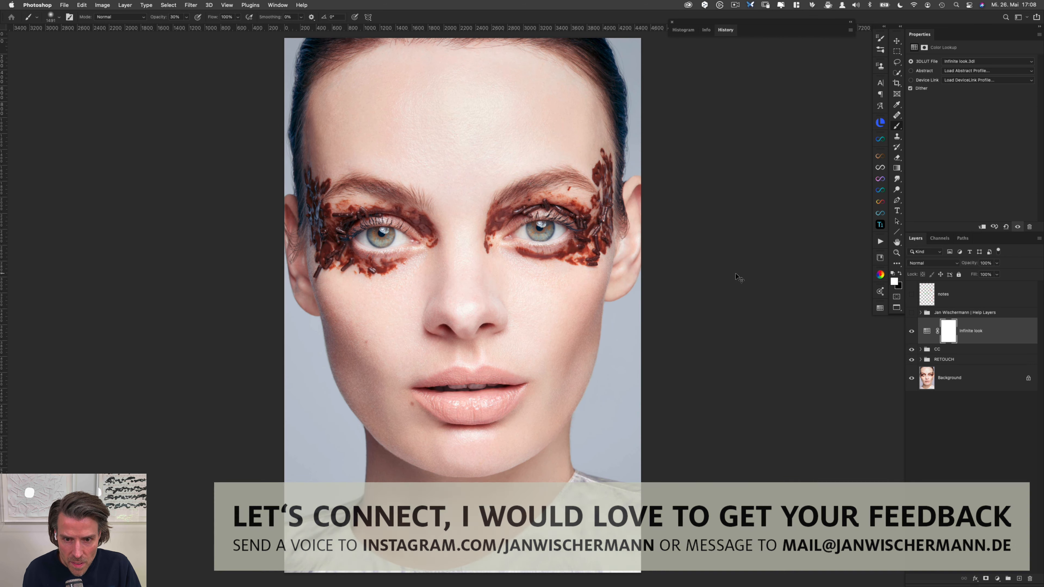
Compare the portrait with and without the Infinite look layer by switching its visibility repeatedly
{"action": "key", "text": "super+comma"}
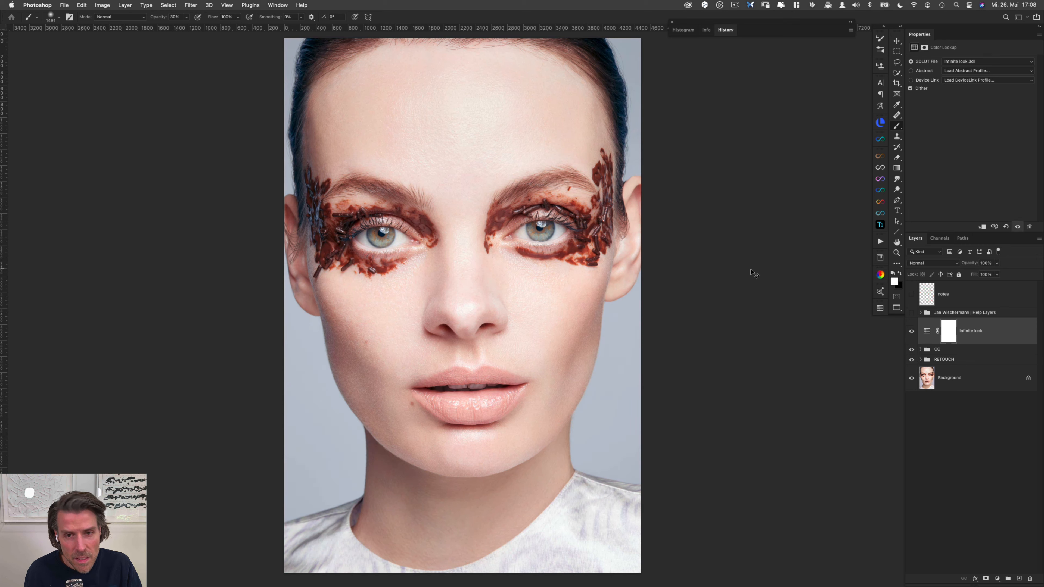
{"action": "key", "text": "super+comma"}
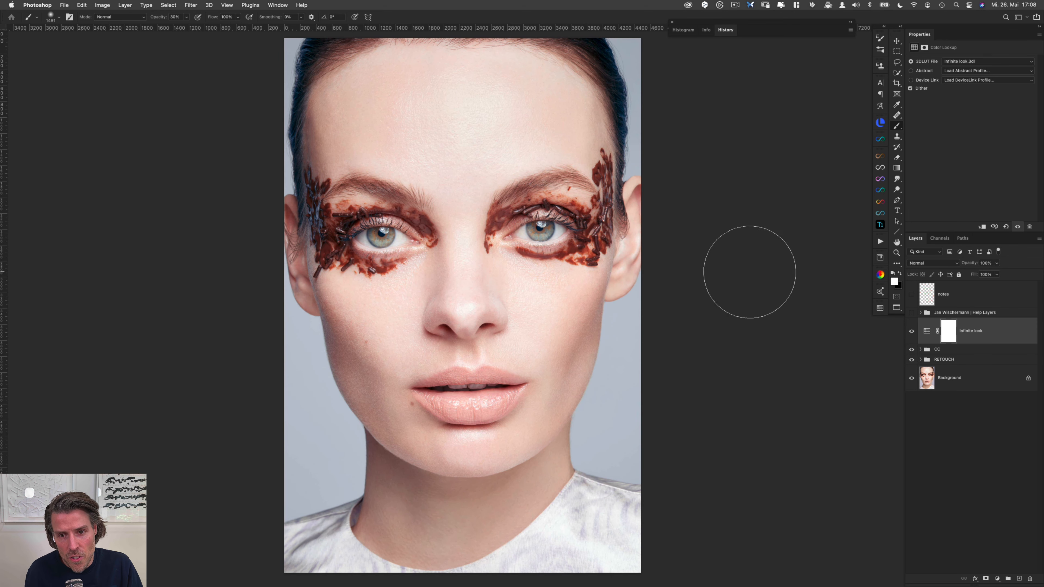
{"action": "key", "text": "super+comma"}
{"action": "key", "text": "super+comma"}
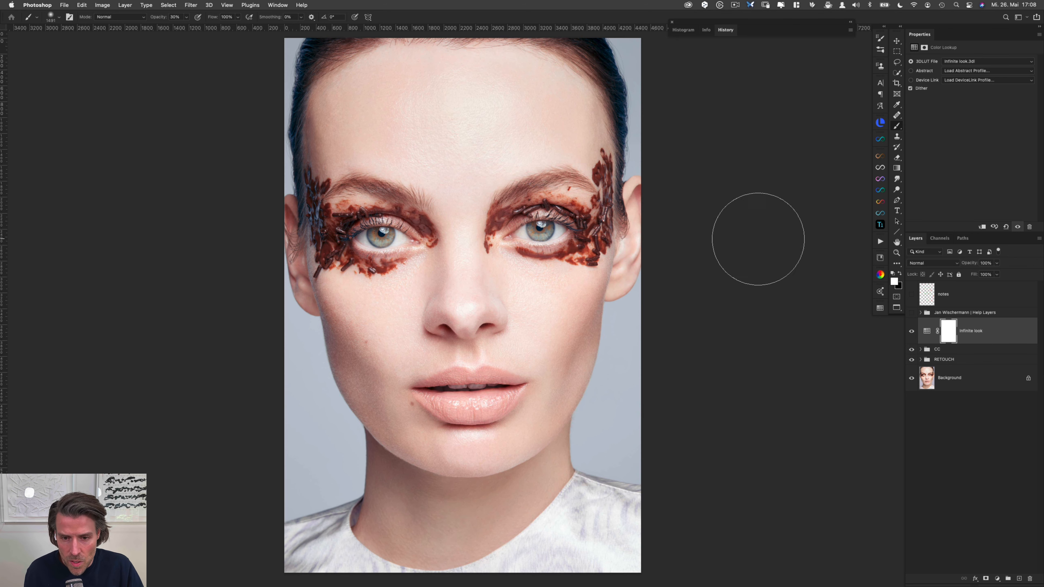
{"action": "key", "text": "super+comma"}
{"action": "key", "text": "super+comma"}
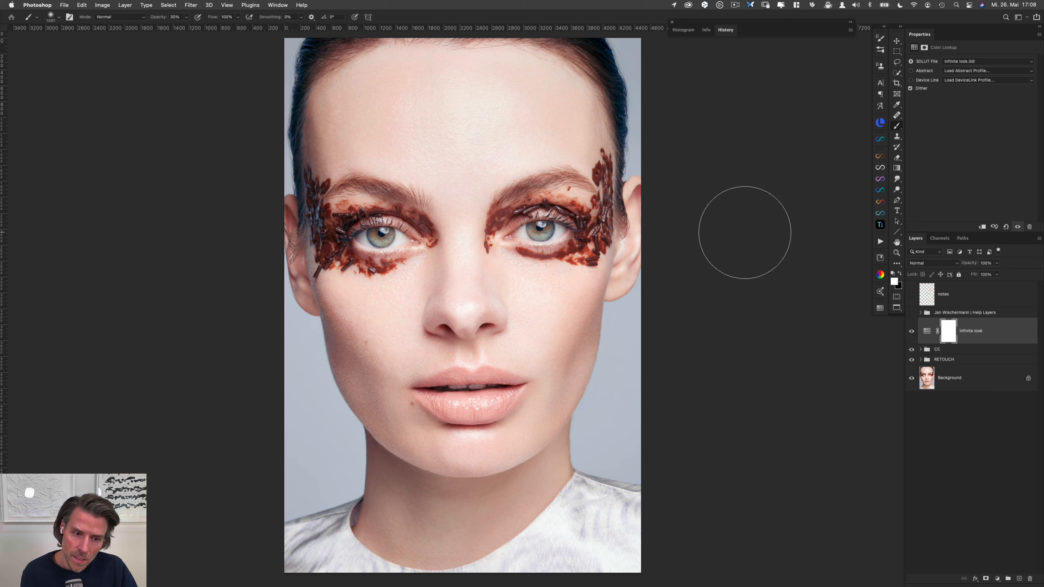
{"action": "key", "text": "super+comma"}
{"action": "key", "text": "super+comma"}
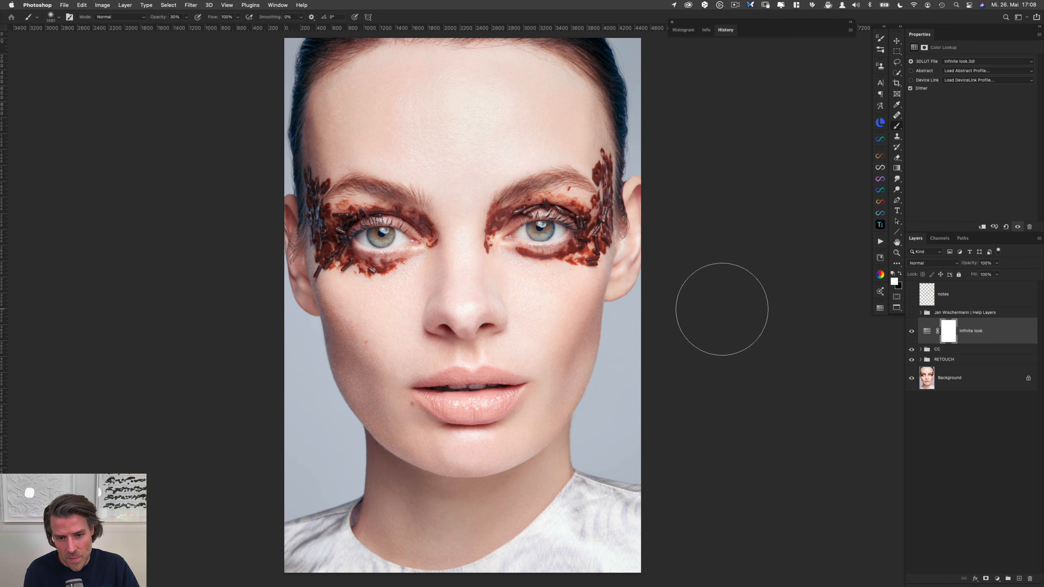
{"action": "key", "text": "super+comma"}
{"action": "key", "text": "super+comma"}
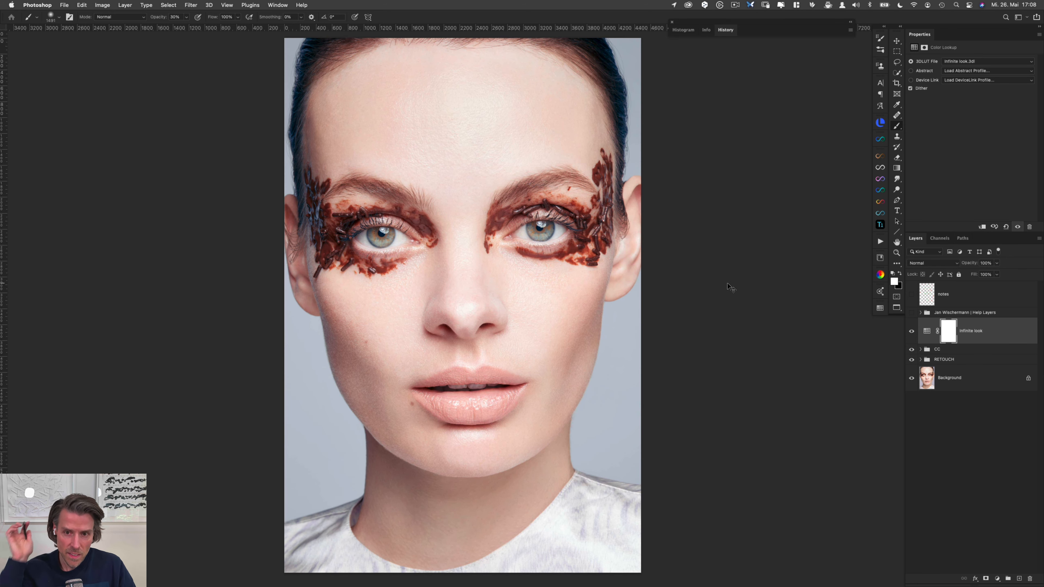
{"action": "key", "text": "super+comma"}
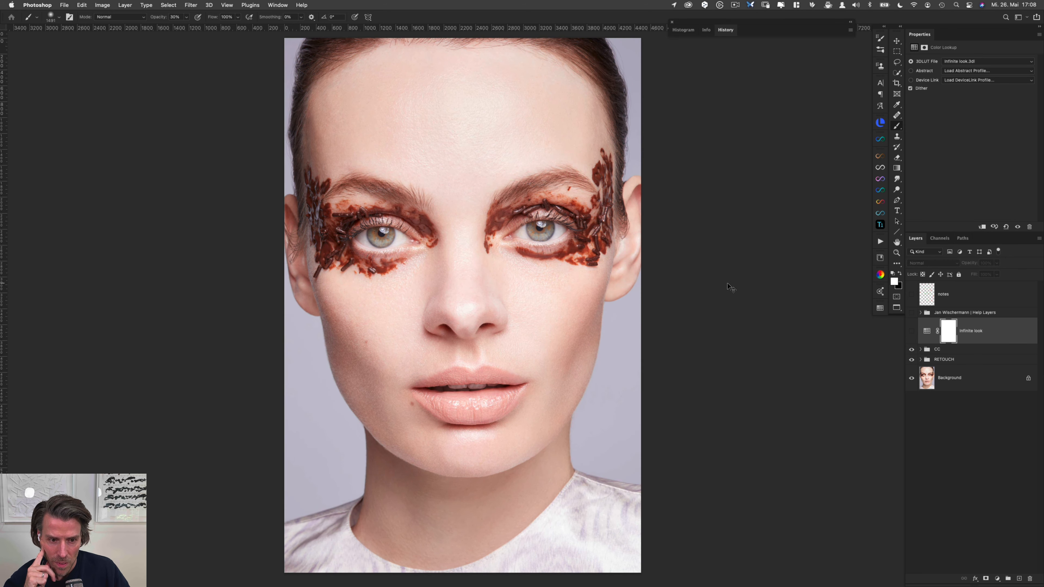
{"action": "key", "text": "super+comma"}
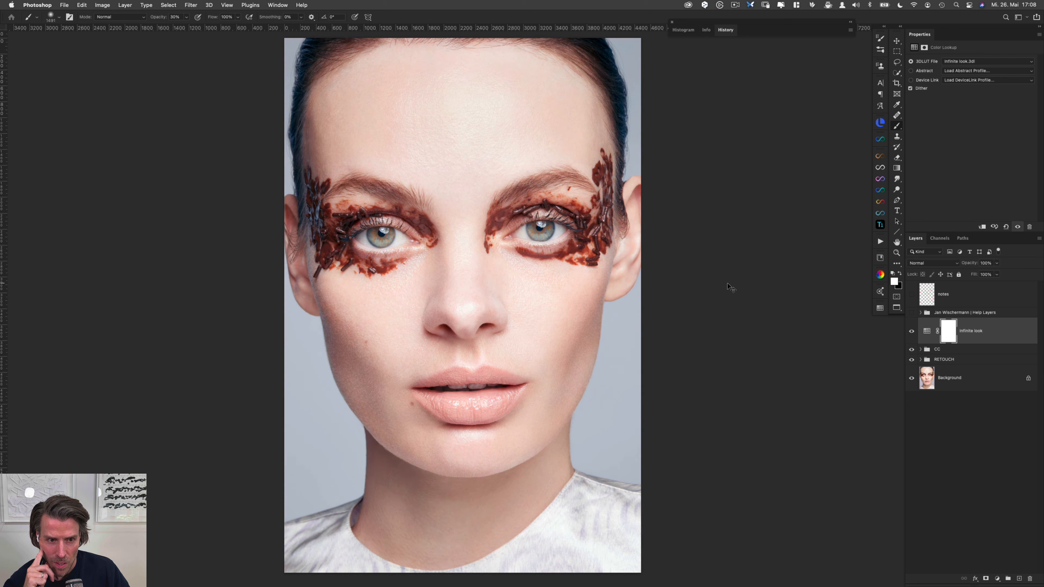
{"action": "key", "text": "super+comma"}
{"action": "key", "text": "super+comma"}
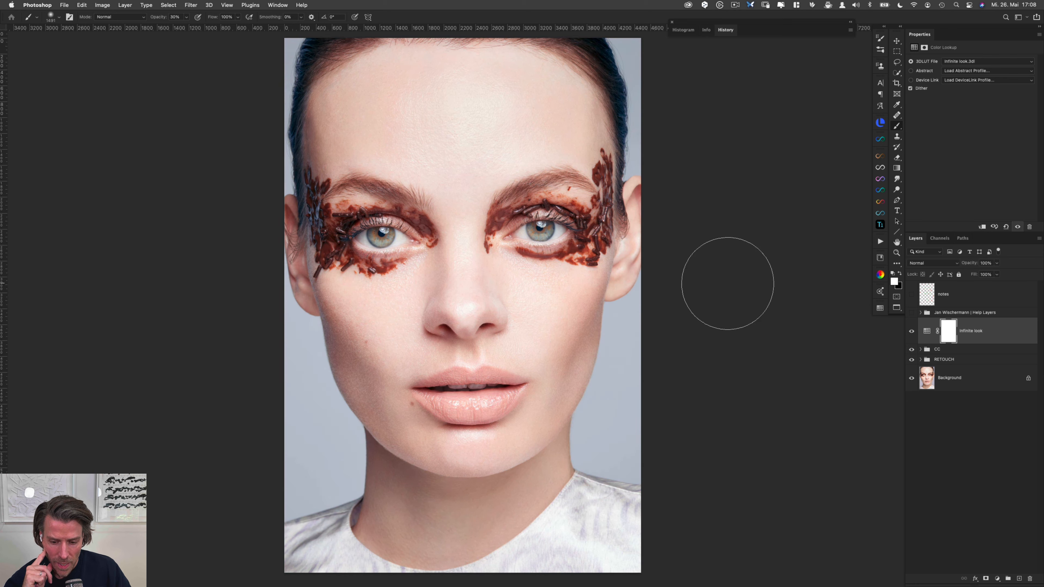
Set the Infinite look layer's Blend If shadow range for the underlying layer to a split 26 / 127
{"action": "double_click", "coordinate": [1003, 340]}
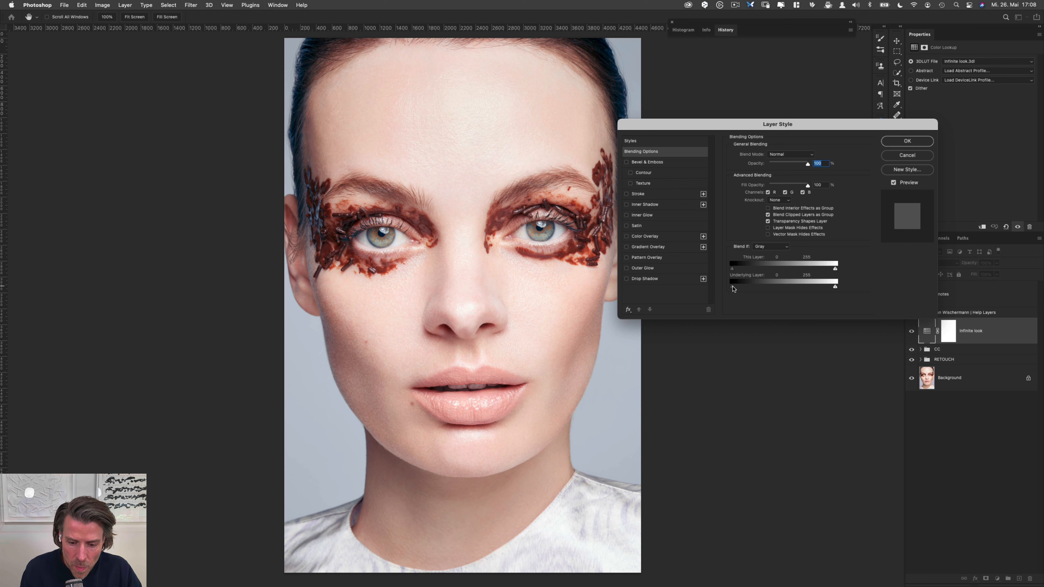
{"action": "key", "text": "alt"}
{"action": "left_click_drag", "start_coordinate": [734, 286], "coordinate": [743, 289]}
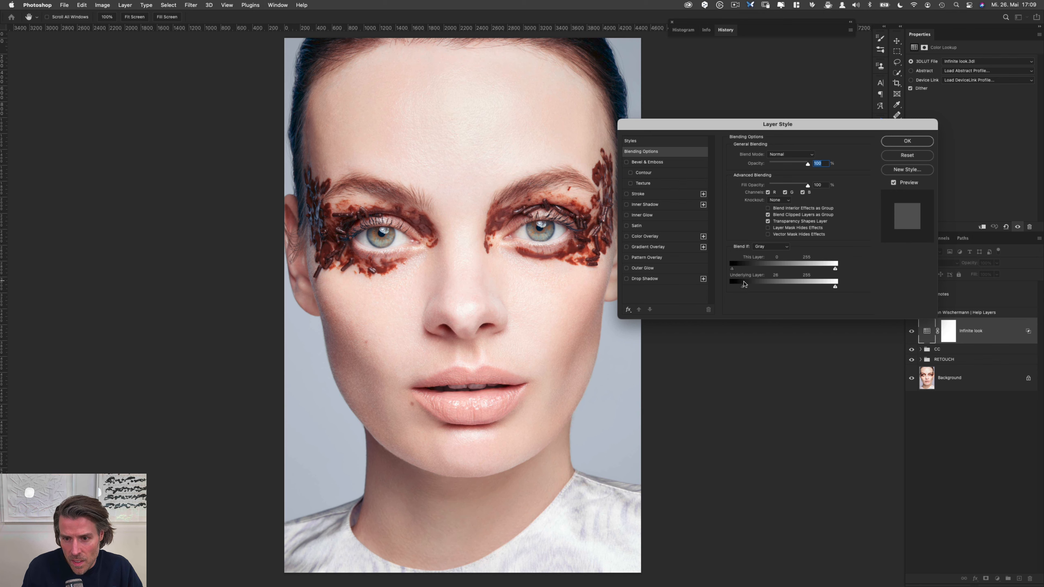
{"action": "left_click_drag", "start_coordinate": [742, 287], "coordinate": [785, 287]}
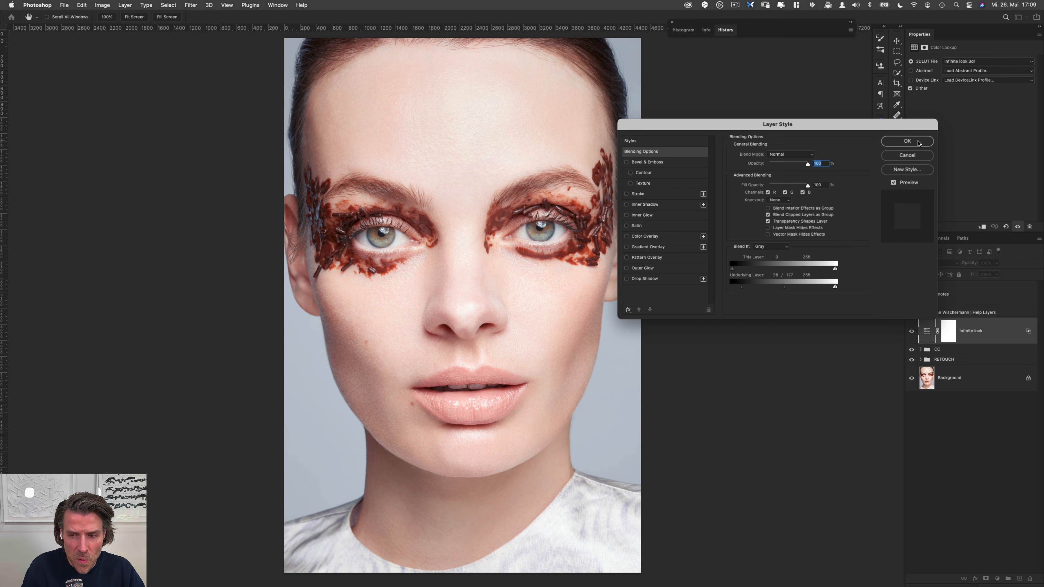
{"action": "left_click", "coordinate": [907, 141]}
Compare the blended look layer on and off, and inspect the shadow areas and eye makeup up close
{"action": "key", "text": "super+comma"}
{"action": "key", "text": "super+comma"}
{"action": "key", "text": "super+comma"}
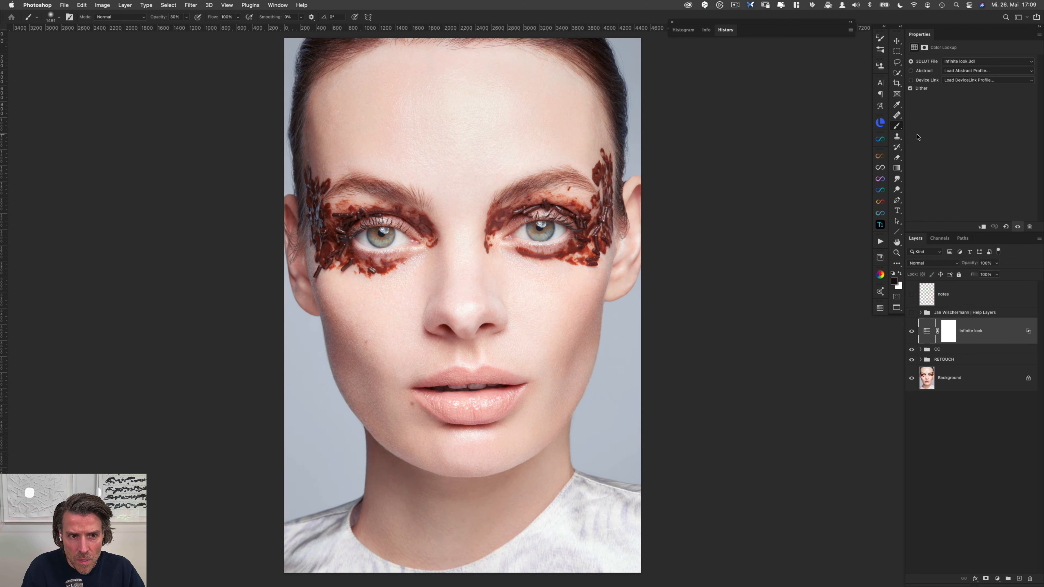
{"action": "key", "text": "super+comma"}
{"action": "key", "text": "super+comma"}
{"action": "key", "text": "super+comma"}
{"action": "key", "text": "super+comma"}
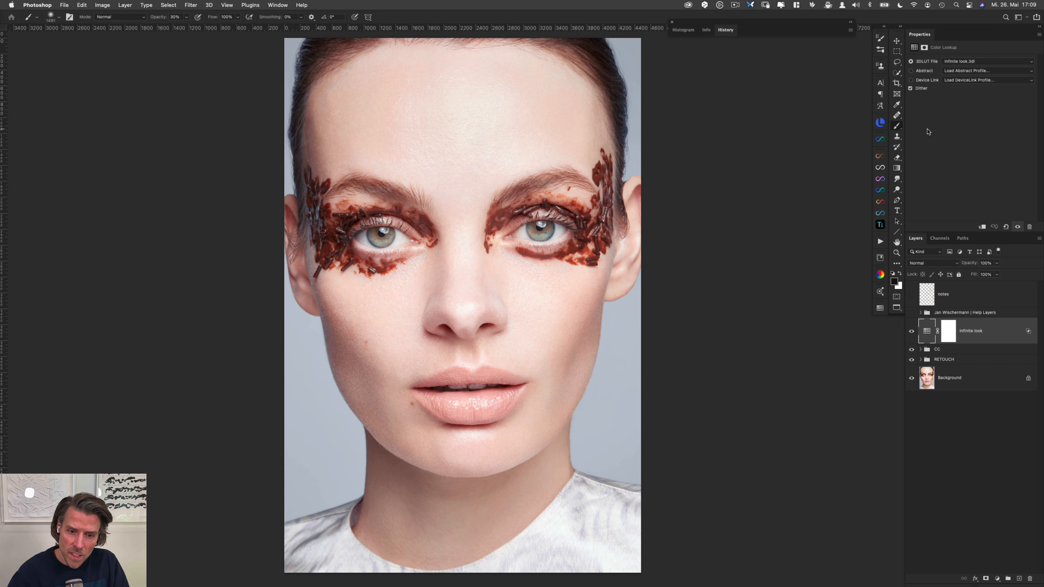
{"action": "key", "text": "super+comma"}
{"action": "key", "text": "super+comma"}
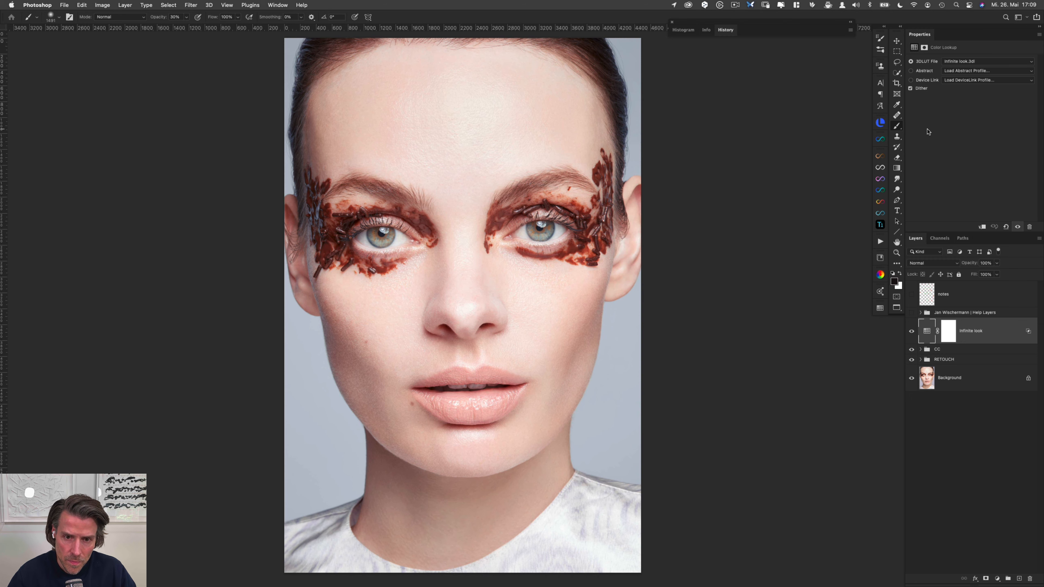
{"action": "scroll", "coordinate": [364, 252], "scroll_direction": "up", "scroll_amount": 3}
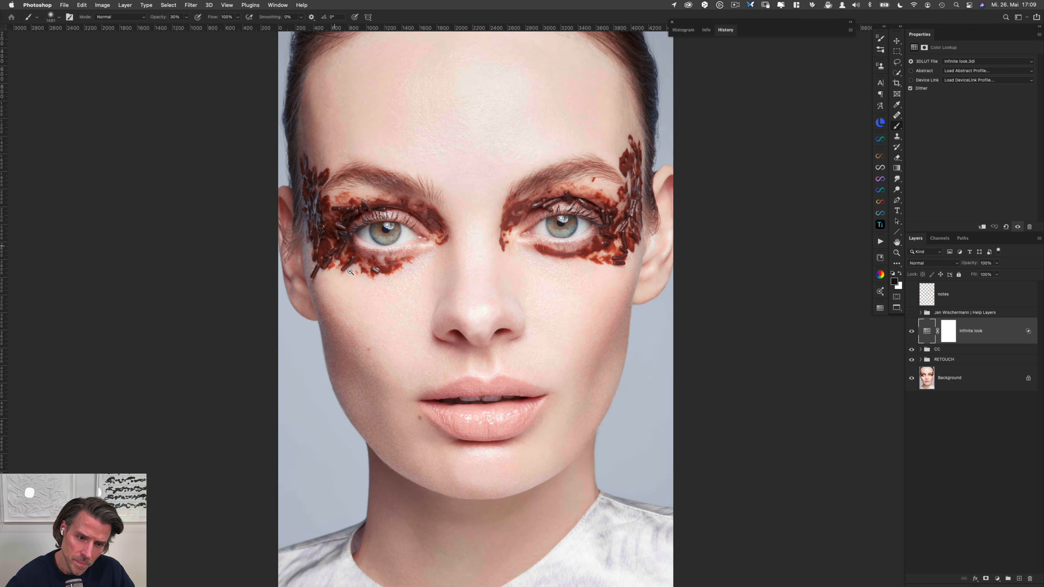
{"action": "left_click_drag", "start_coordinate": [388, 270], "coordinate": [385, 274]}
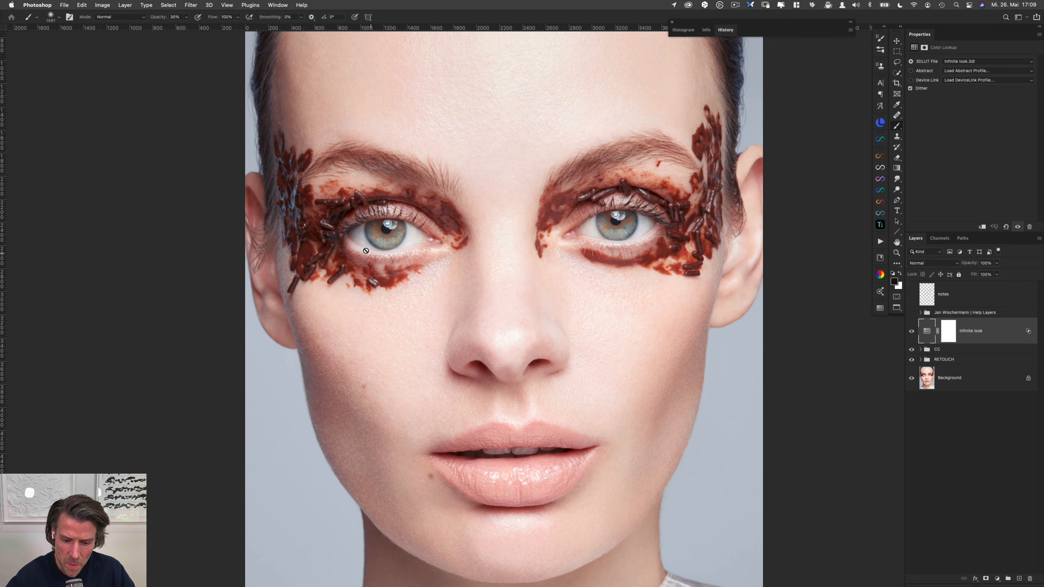
{"action": "scroll", "coordinate": [412, 194], "scroll_direction": "down", "scroll_amount": 2}
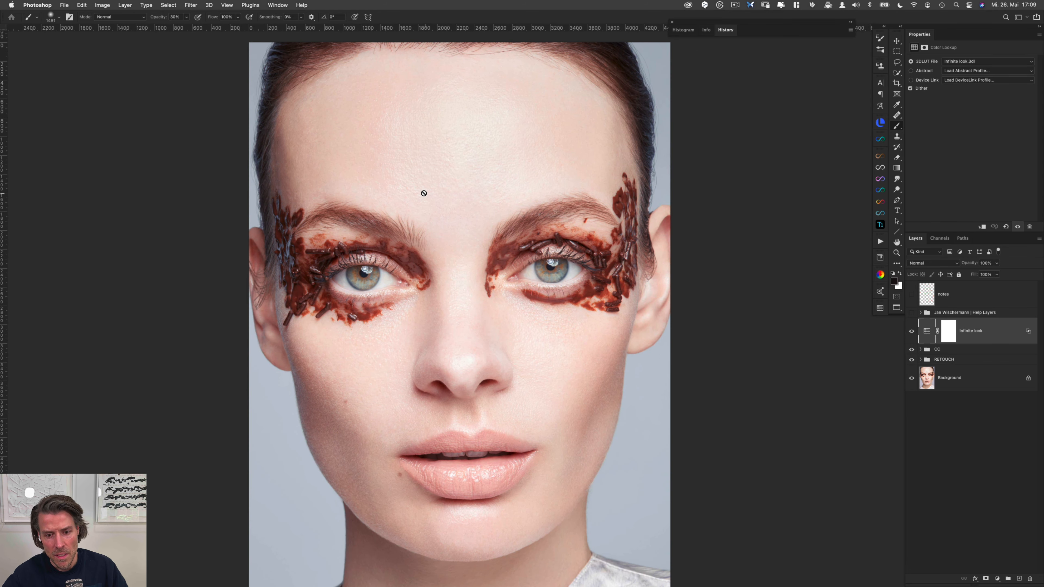
{"action": "scroll", "coordinate": [420, 224], "scroll_direction": "down", "scroll_amount": 1}
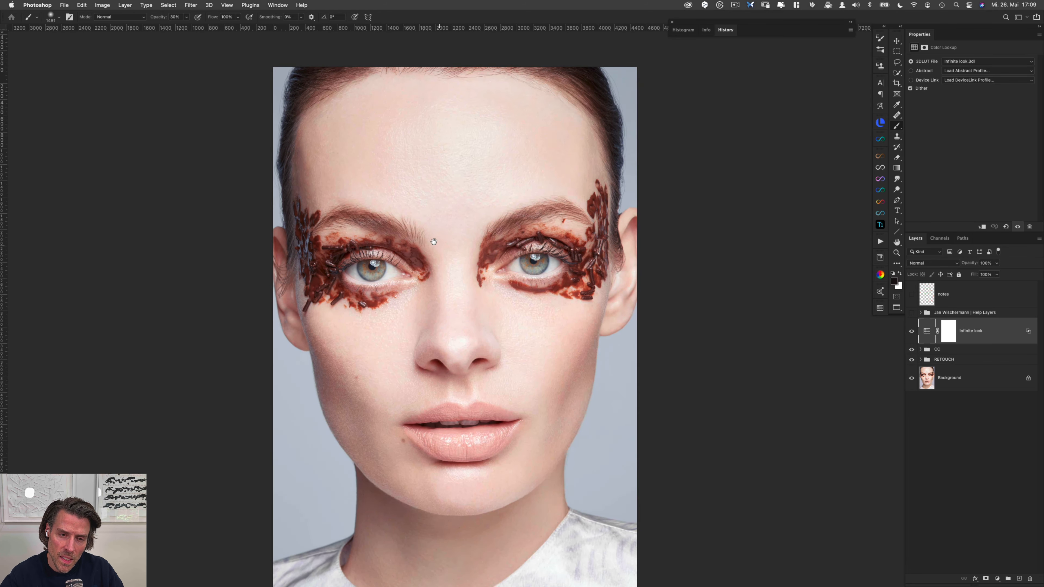
{"action": "left_click_drag", "start_coordinate": [433, 242], "coordinate": [424, 214]}
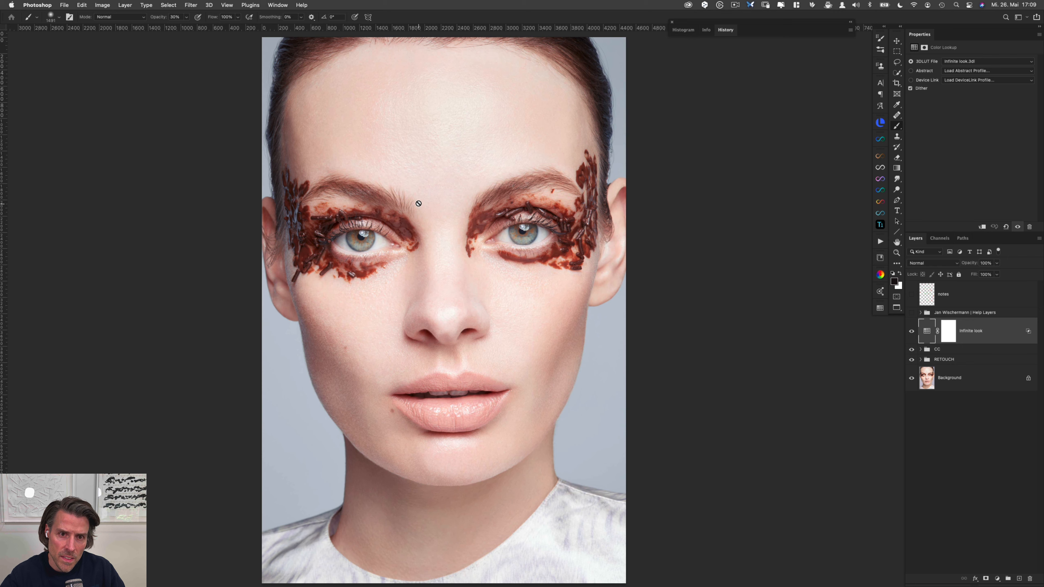